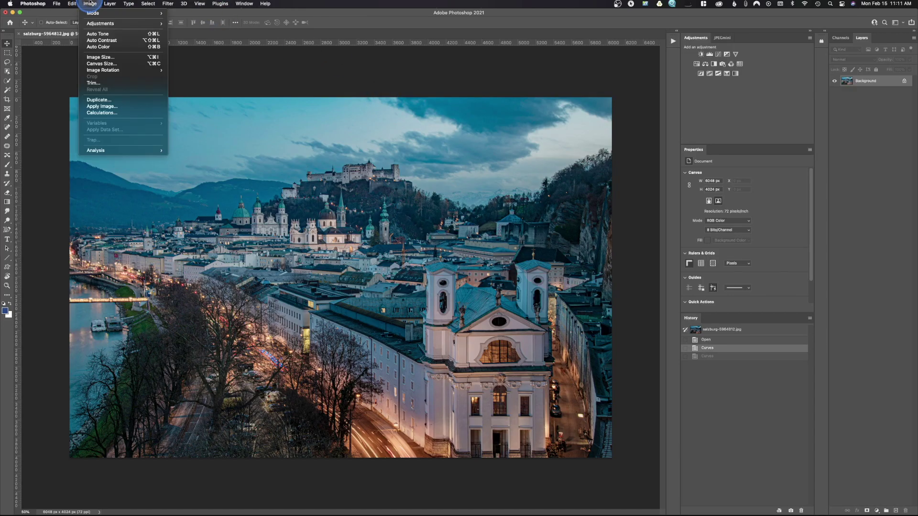
- Apply an Image > Adjustments > Hue/Saturation with Saturation at about -64 to the whole photo
mouse_move(98, 24)
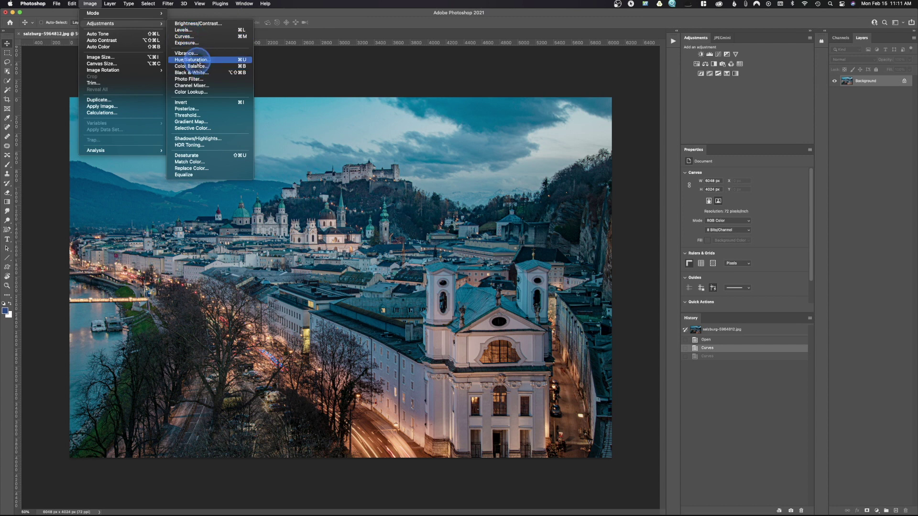
click(193, 59)
drag(653, 136, 629, 135)
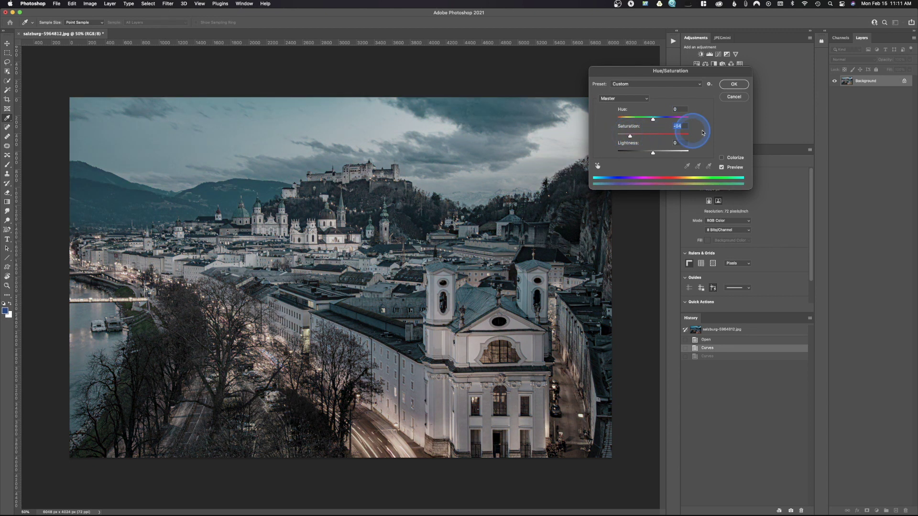
click(735, 85)
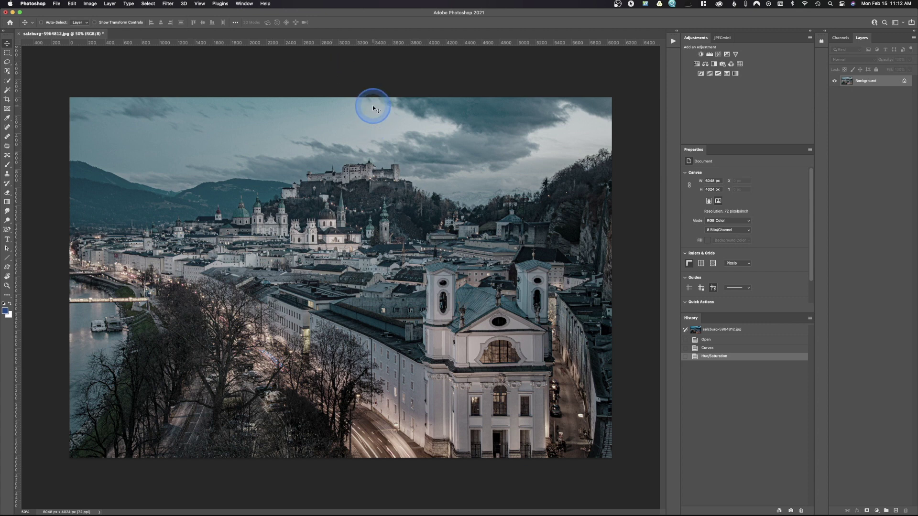
- Compare the photo with and without desaturation, then fade the Hue/Saturation change to a lower opacity
key(super+z)
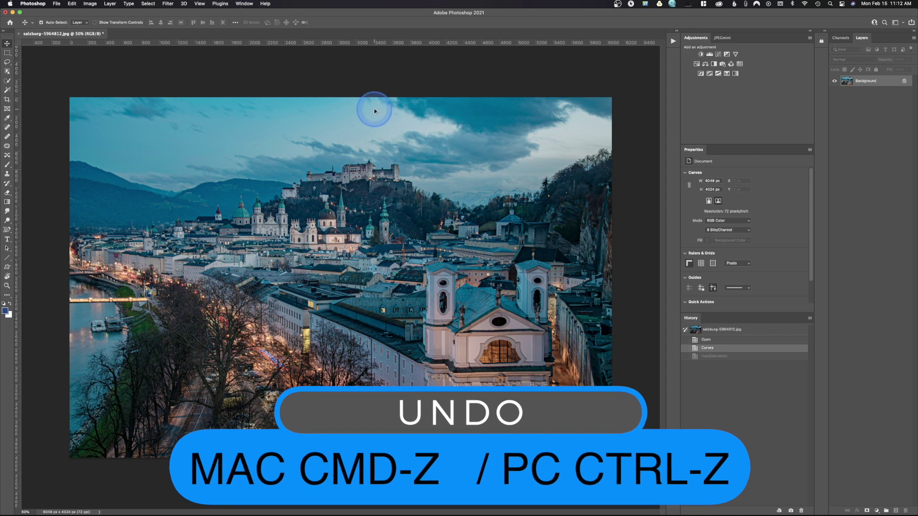
key(super+shift+z)
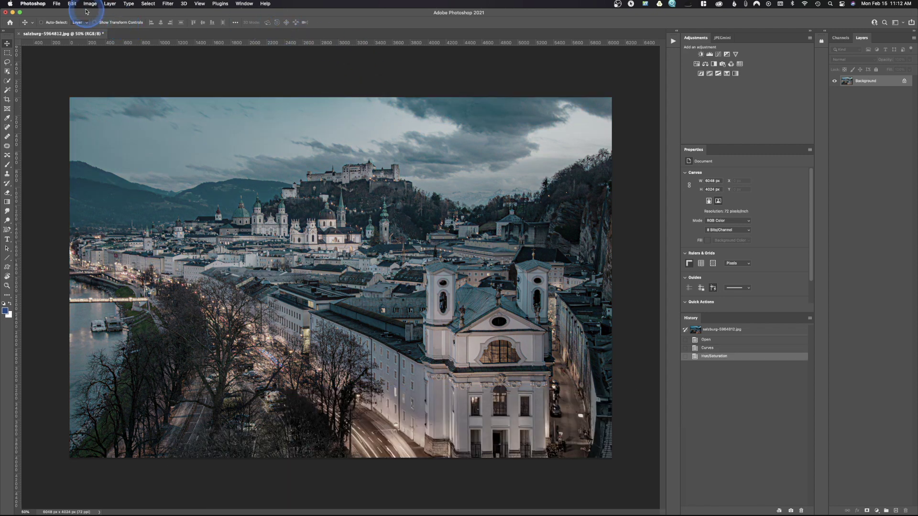
click(72, 4)
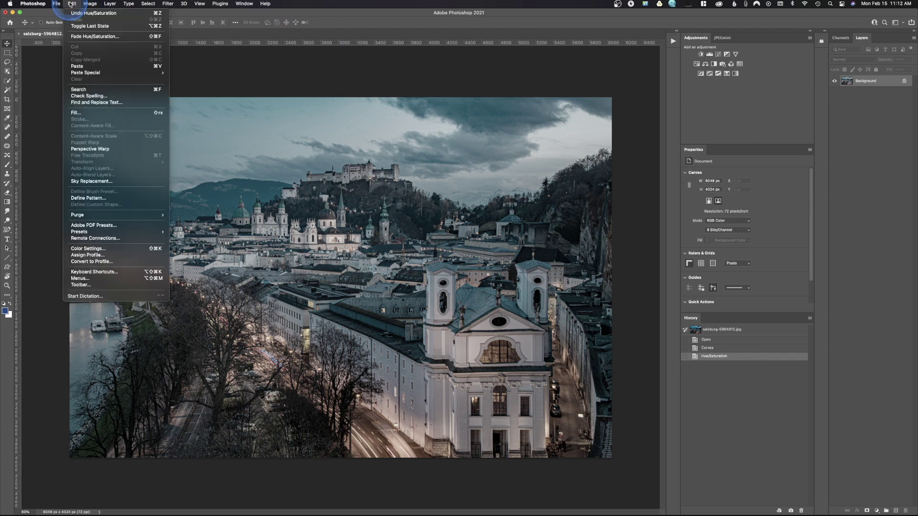
click(101, 37)
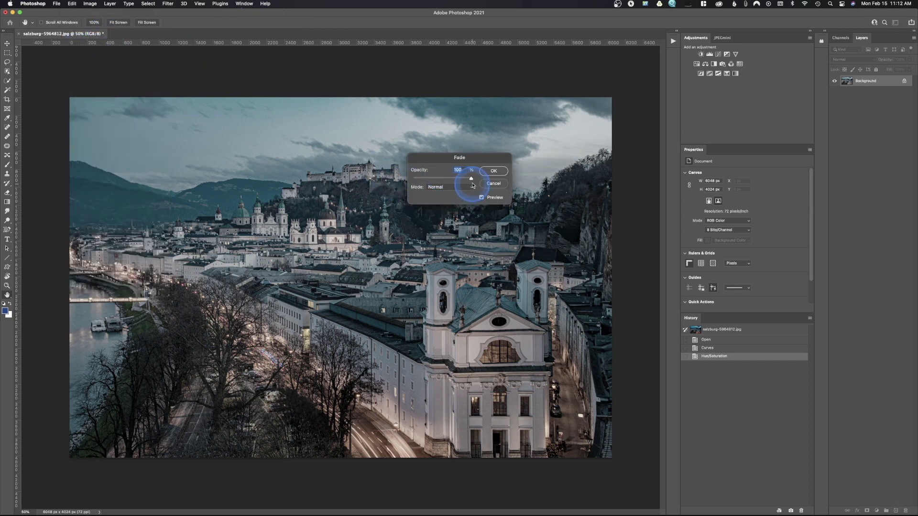
drag(471, 179, 446, 181)
click(448, 187)
click(450, 188)
click(461, 178)
click(497, 173)
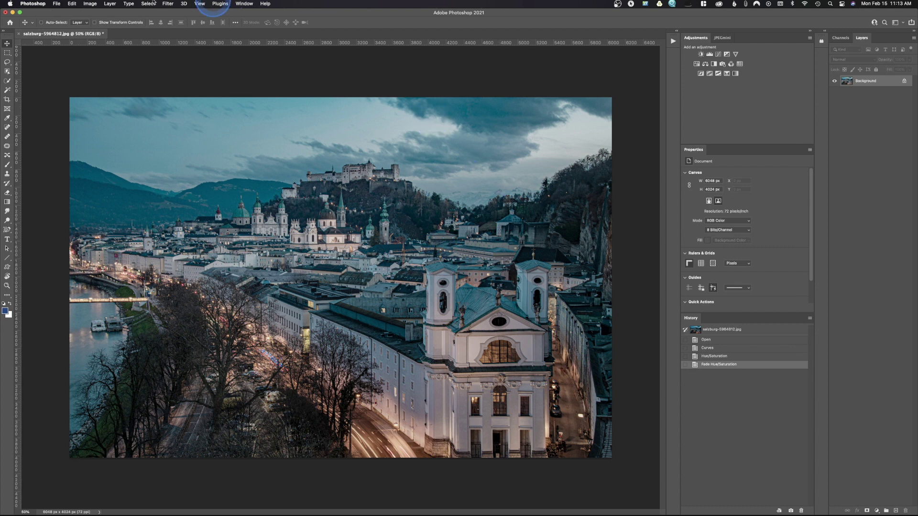
- Revert salzburg-5964812.jpg to its last saved version with File > Revert
click(56, 4)
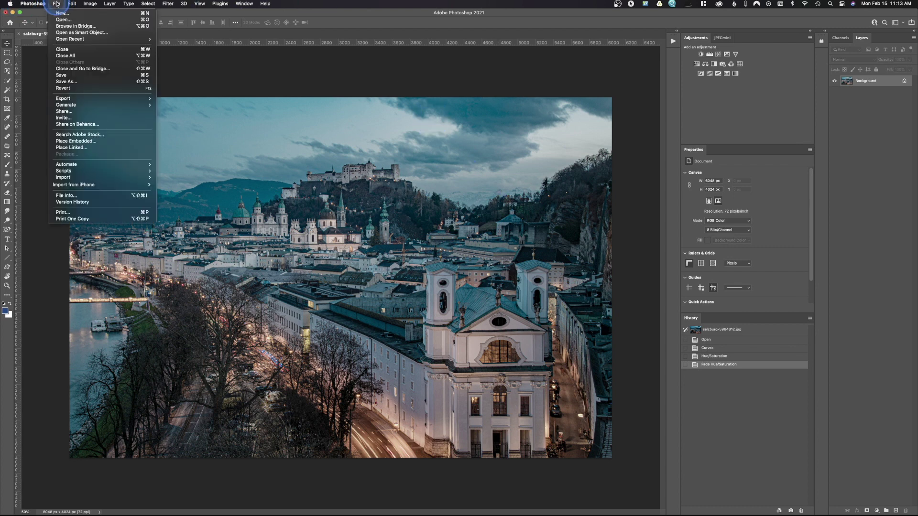
click(61, 88)
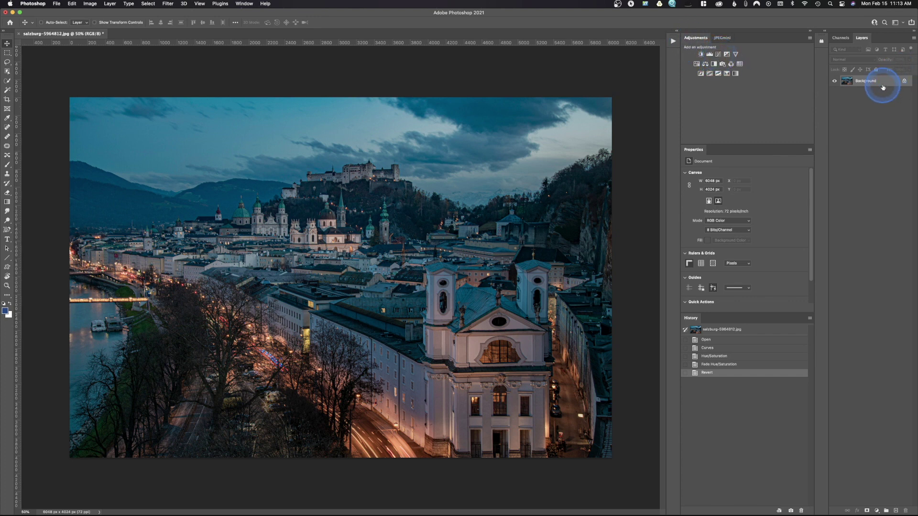
click(718, 54)
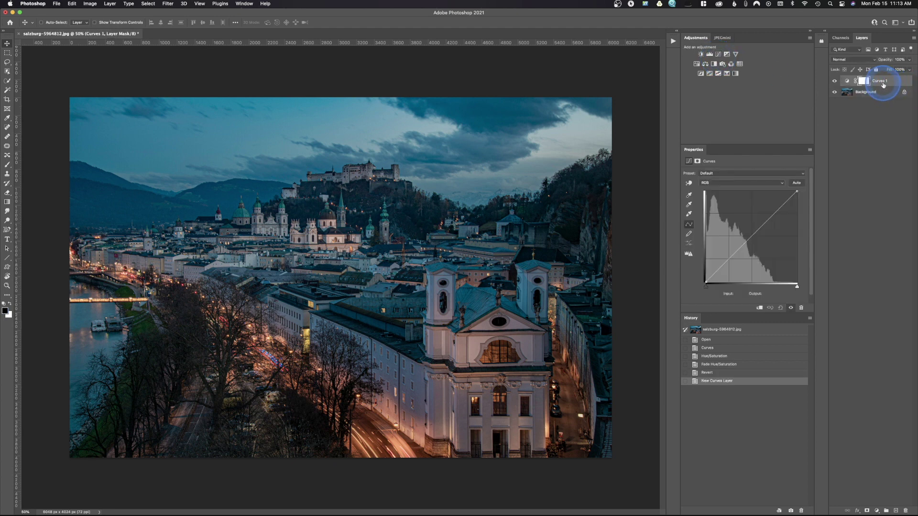
key(super+z)
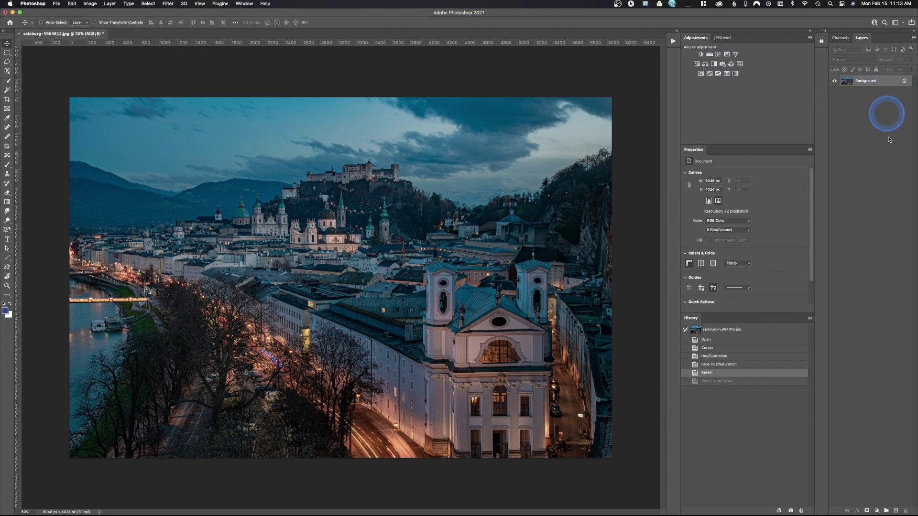
click(877, 511)
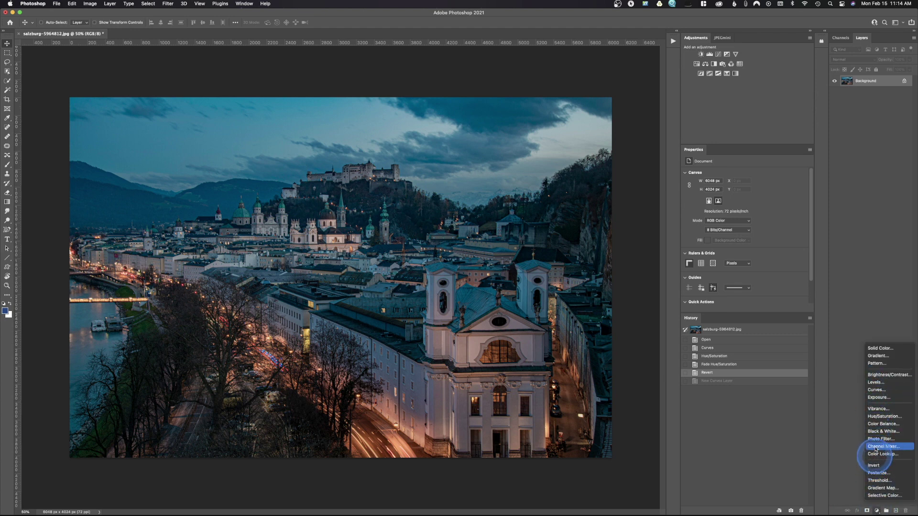
click(876, 390)
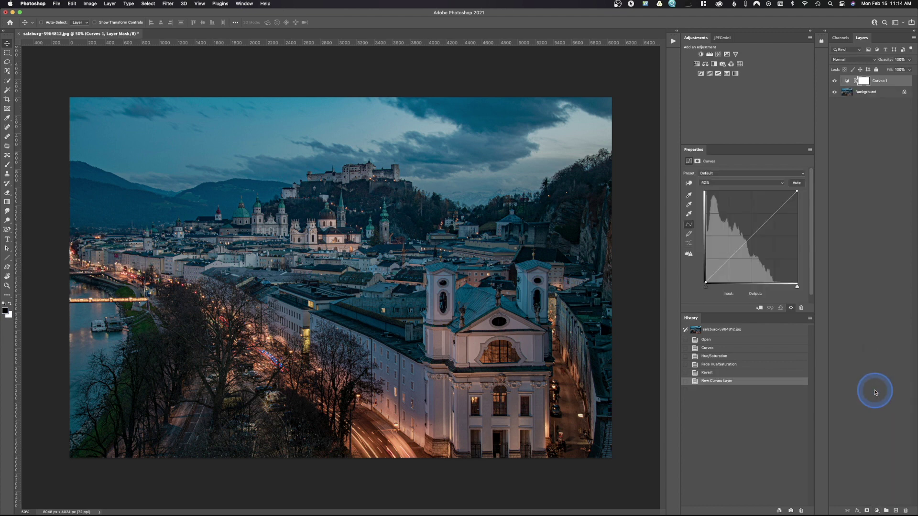
key(super+z)
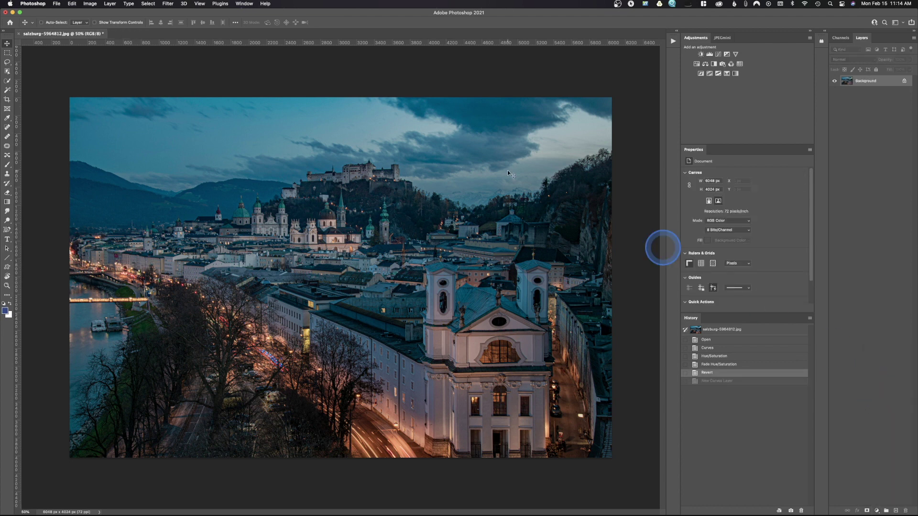
click(110, 3)
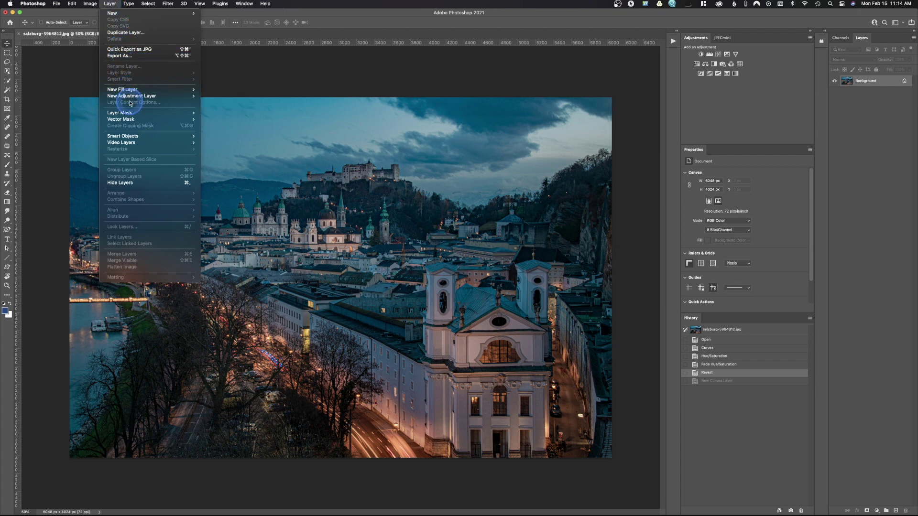
mouse_move(158, 96)
click(216, 108)
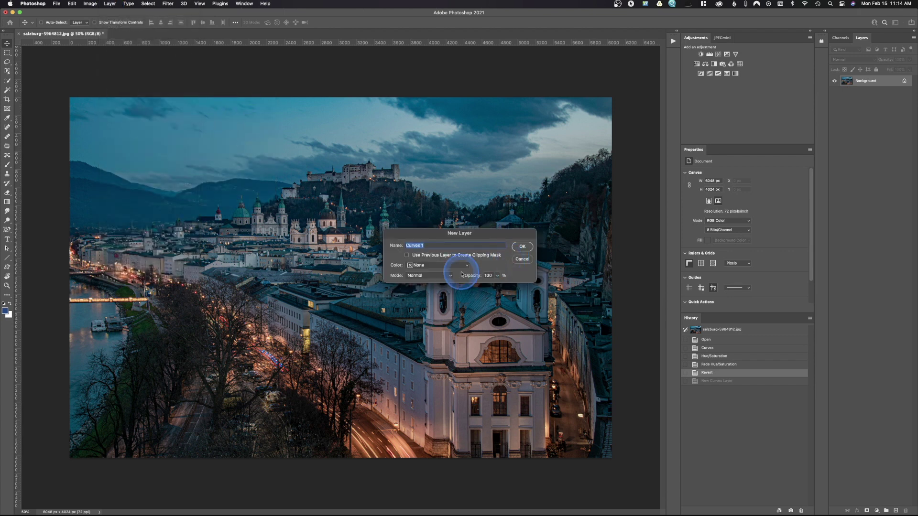
click(522, 246)
drag(861, 87, 830, 136)
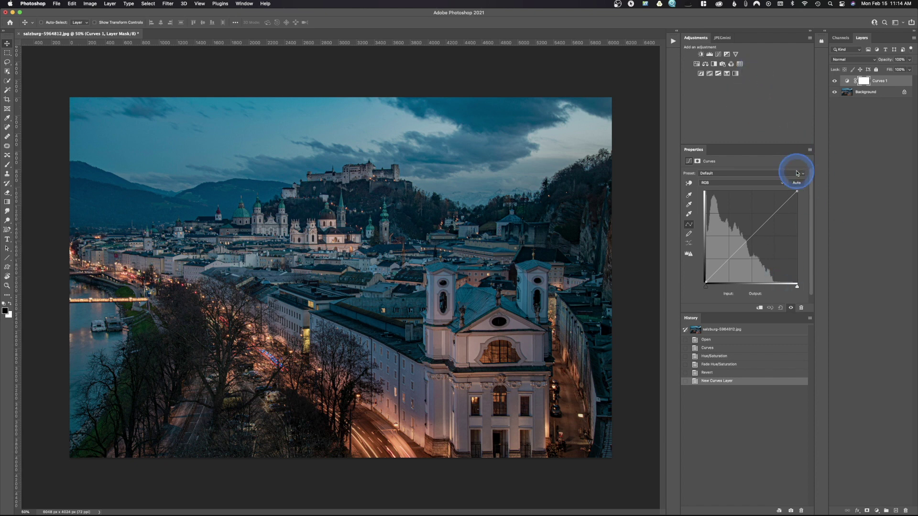
key(super+z)
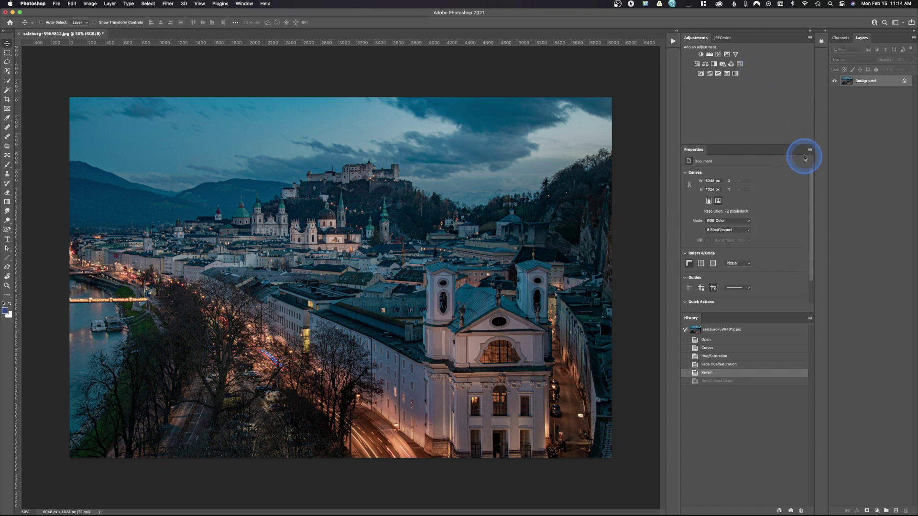
- Add a Hue/Saturation 1 adjustment layer at Saturation -73 and toggle its visibility to compare
click(697, 64)
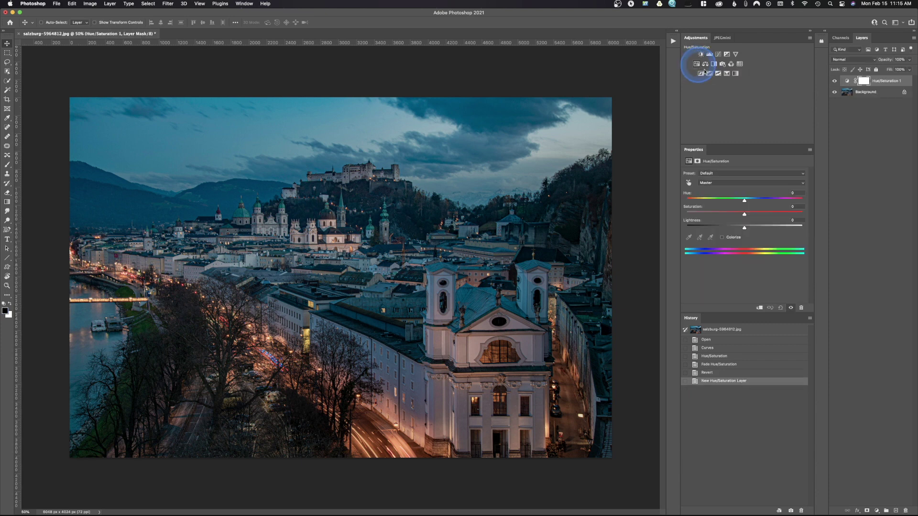
click(863, 85)
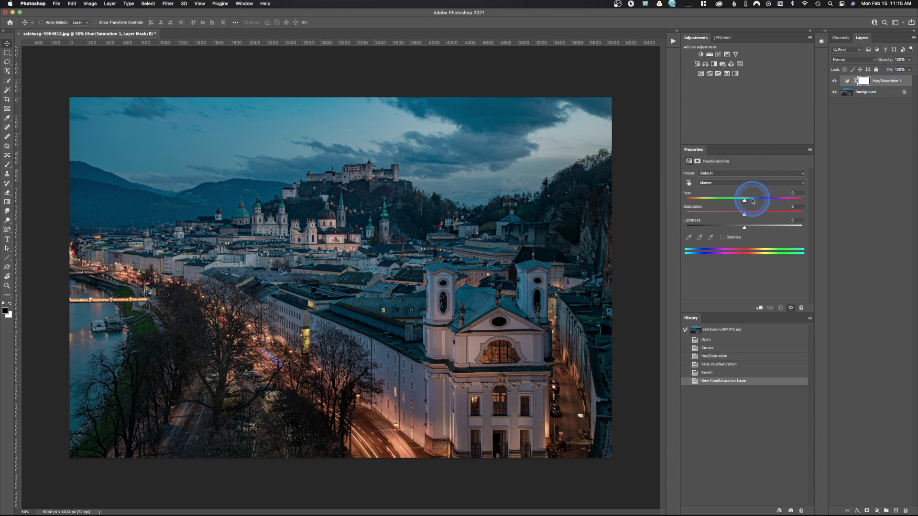
drag(745, 215, 702, 215)
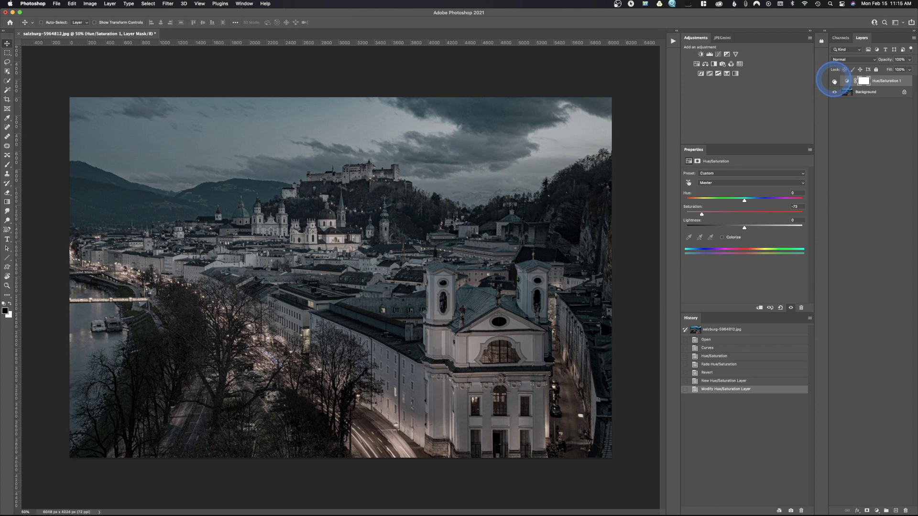
click(835, 81)
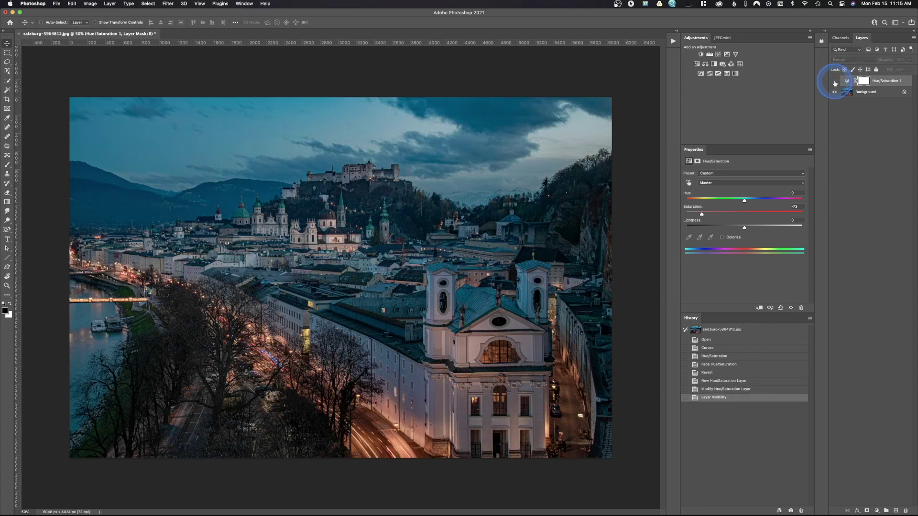
click(835, 82)
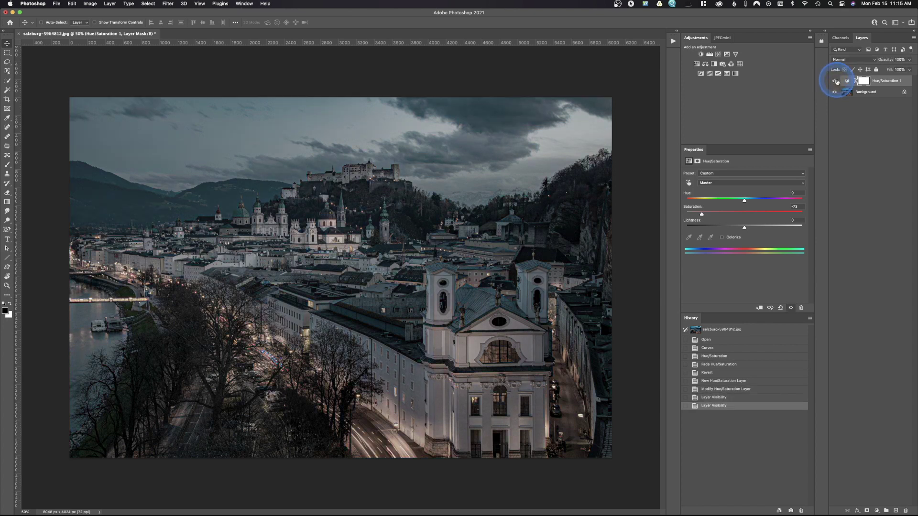
click(72, 3)
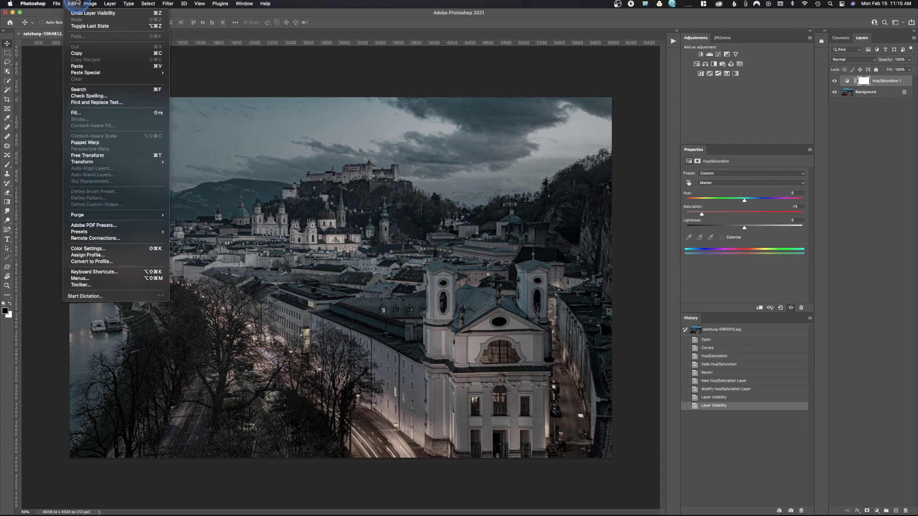
click(72, 4)
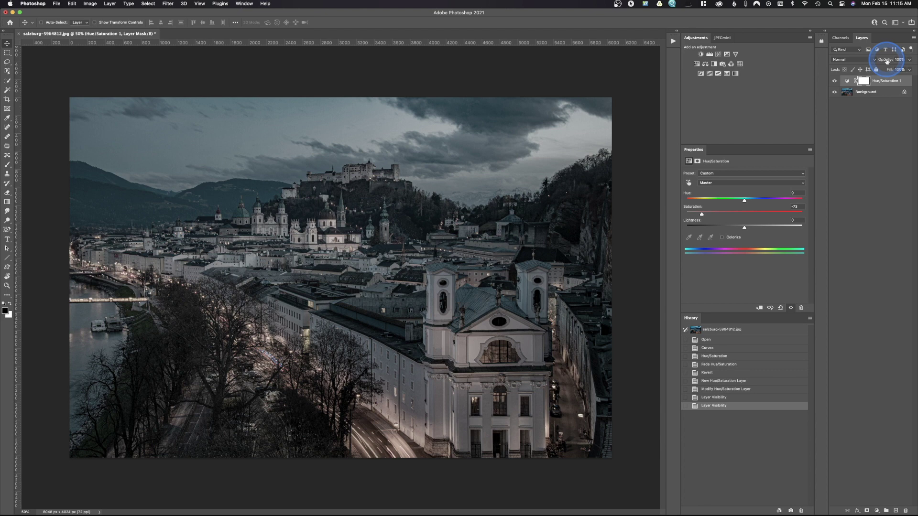
- Scrub the Hue/Saturation 1 layer's opacity down to 26%
drag(887, 61, 860, 66)
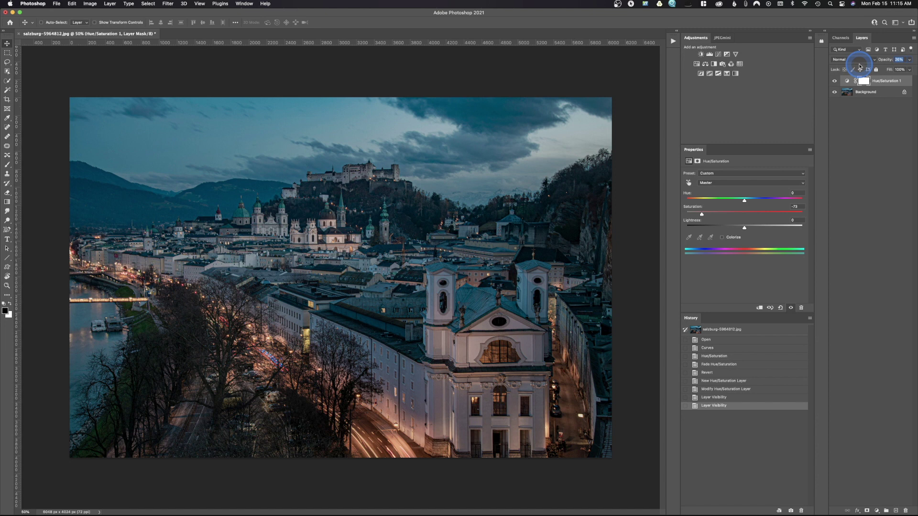
drag(860, 67, 860, 66)
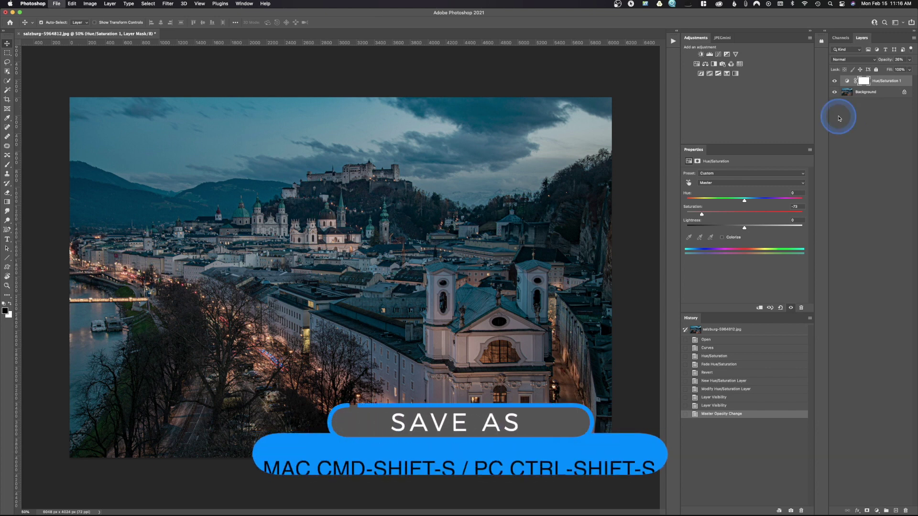
- Save the image as layered salzburg-5964812.psd in Downloads and close the document
key(super+shift+s)
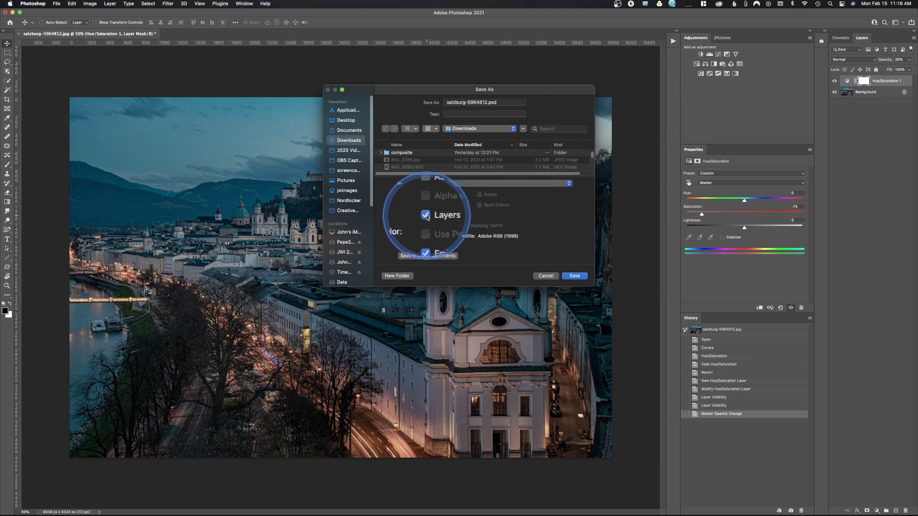
click(575, 276)
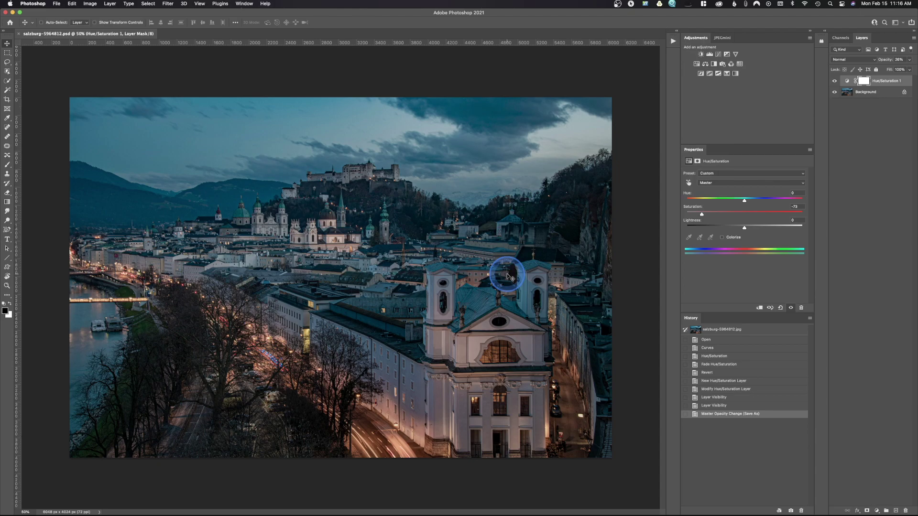
key(super+w)
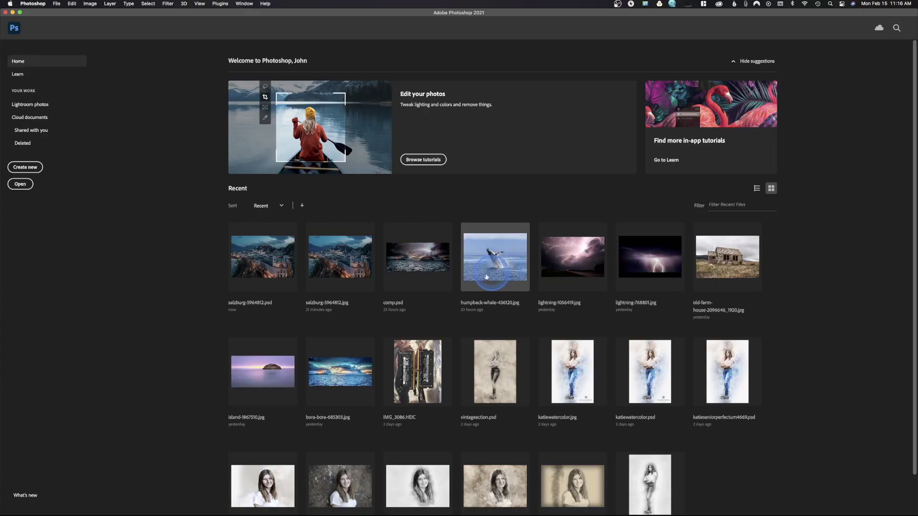
- Reopen salzburg-5964812.psd from Recent and select the Hue/Saturation 1 layer mask
click(281, 255)
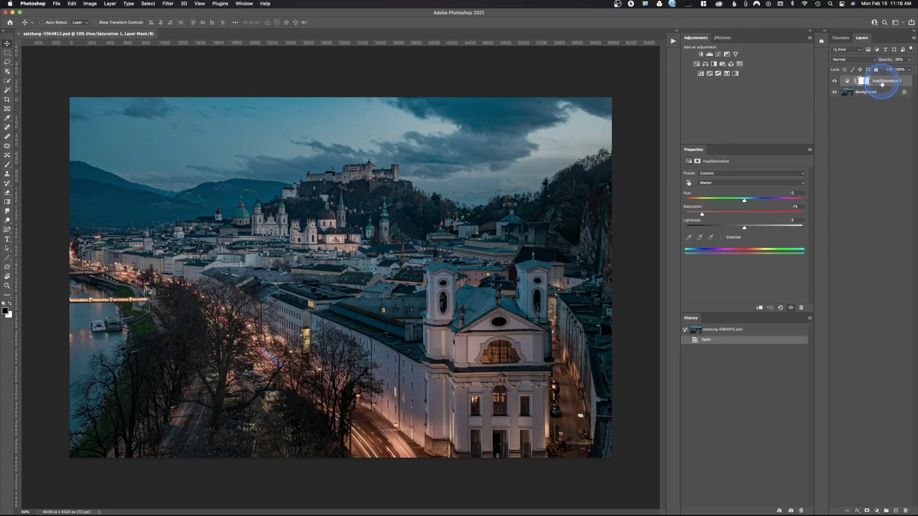
click(885, 85)
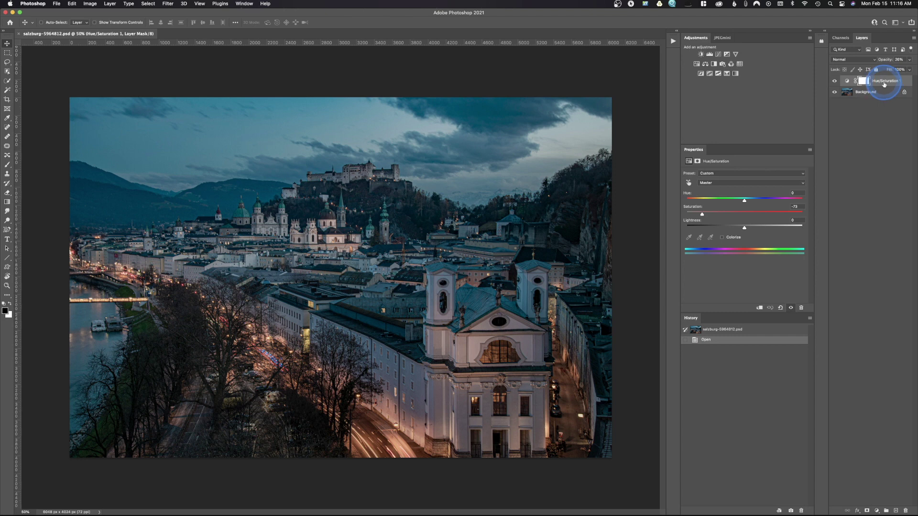